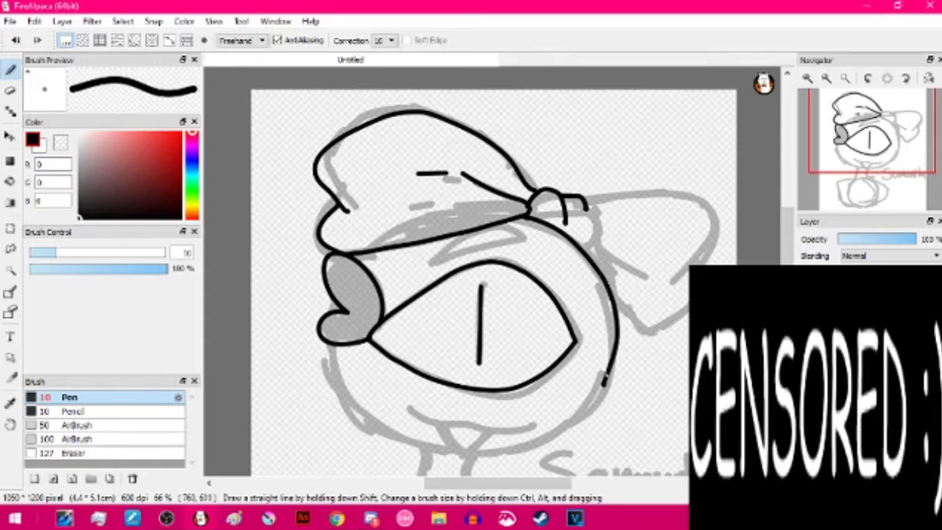
- Ink the right side of the head outline over the sketch, from the headscarf knot down to the chin
key(ctrl+z)
key(ctrl+z)
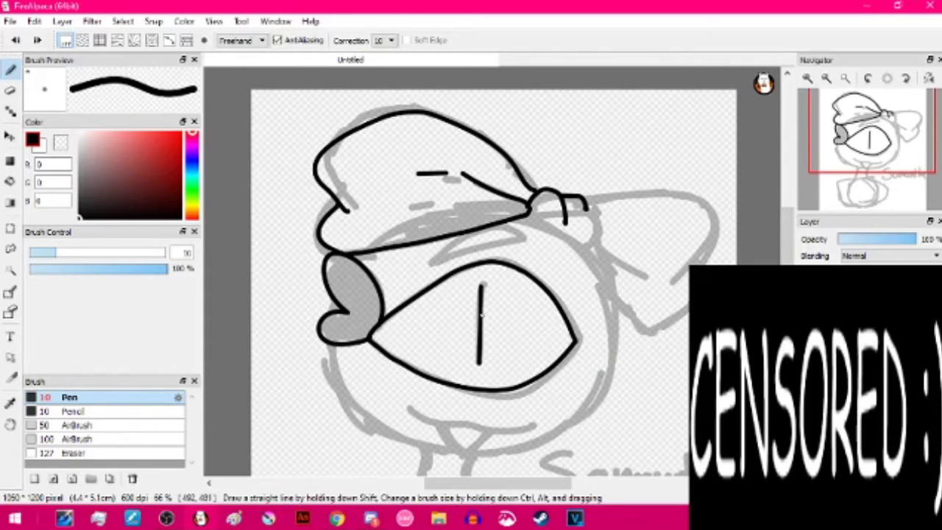
drag(525, 214, 625, 302)
key(ctrl+z)
key(ctrl+z)
mouse_move(524, 215)
mouse_down()
mouse_move(612, 309)
mouse_move(592, 269)
mouse_up()
key(ctrl+z)
mouse_move(524, 214)
mouse_down()
mouse_move(565, 229)
mouse_move(512, 455)
mouse_move(415, 410)
mouse_move(501, 433)
mouse_up()
key(ctrl+z)
key(ctrl+z)
- Ink the smile with dotted ends and the tongue hanging below it
mouse_move(410, 406)
mouse_down()
mouse_move(446, 417)
mouse_move(432, 421)
mouse_move(531, 425)
mouse_up()
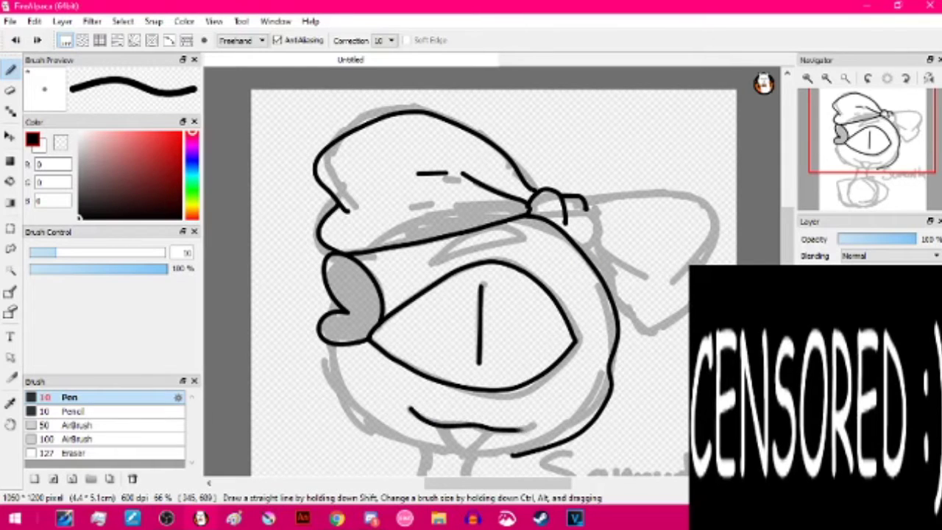
drag(336, 346, 414, 436)
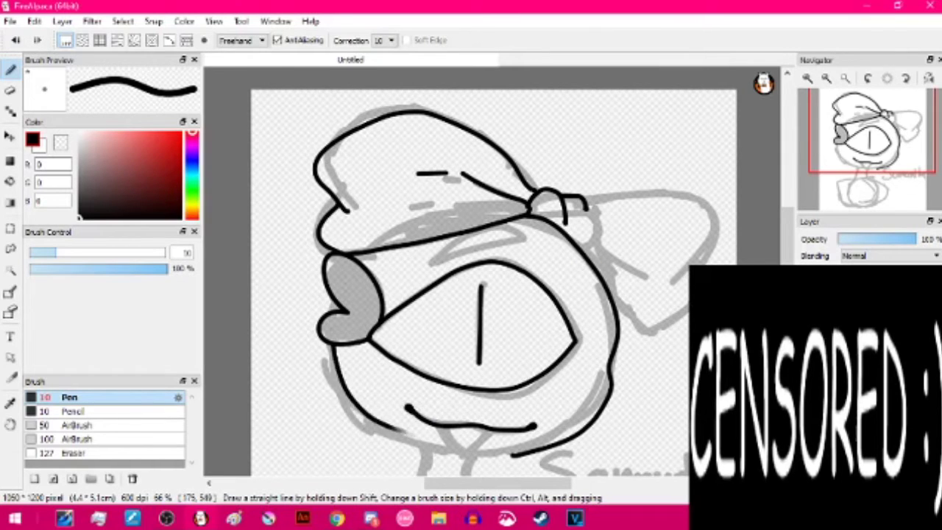
key(ctrl+z)
click(842, 154)
scroll(843, 154, up, 2)
drag(842, 155, 868, 160)
mouse_move(420, 287)
mouse_down()
mouse_move(535, 291)
mouse_move(491, 295)
mouse_up()
drag(576, 344, 492, 351)
- Ink the left cheek and jaw outline from the nose down to the tongue
drag(856, 172, 852, 164)
drag(672, 409, 479, 359)
key(ctrl+z)
drag(362, 156, 615, 393)
key(ctrl+z)
mouse_move(674, 406)
mouse_down()
mouse_move(500, 376)
mouse_move(361, 156)
mouse_up()
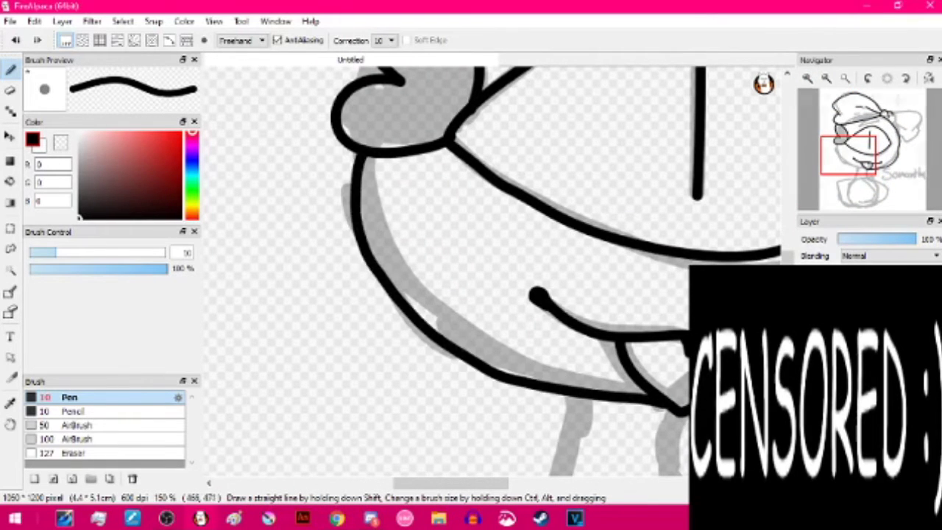
- Ink the neck, shoulders and outline of the wrapped dress over the sketch
drag(833, 133, 835, 130)
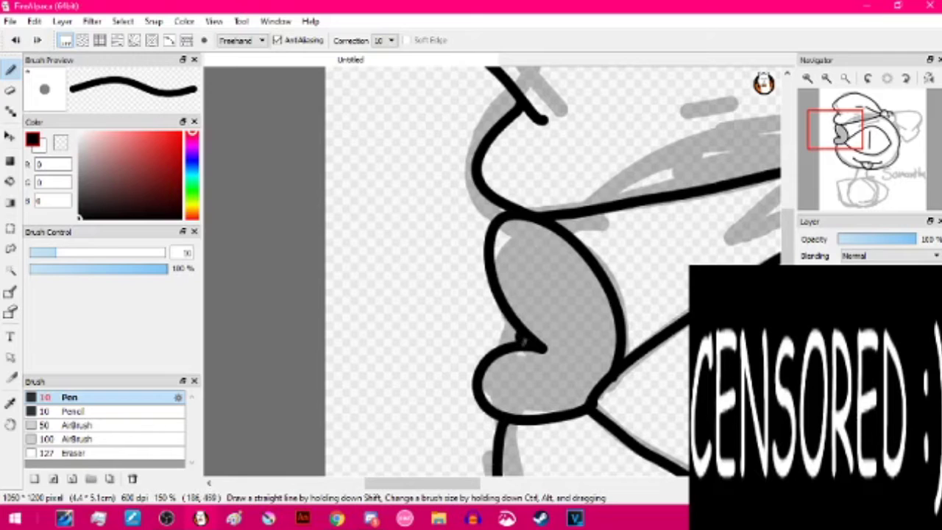
click(846, 79)
mouse_move(441, 332)
mouse_down()
mouse_move(406, 371)
mouse_move(378, 372)
mouse_move(373, 416)
mouse_up()
key(ctrl+z)
key(ctrl+z)
key(ctrl+z)
key(ctrl+z)
key(ctrl+z)
mouse_move(475, 338)
mouse_down()
mouse_move(508, 374)
mouse_move(390, 403)
mouse_move(358, 422)
mouse_move(512, 456)
mouse_move(516, 378)
mouse_move(504, 386)
mouse_move(525, 382)
mouse_move(501, 440)
mouse_up()
key(ctrl+z)
drag(434, 440, 464, 447)
drag(496, 408, 500, 431)
key(ctrl+z)
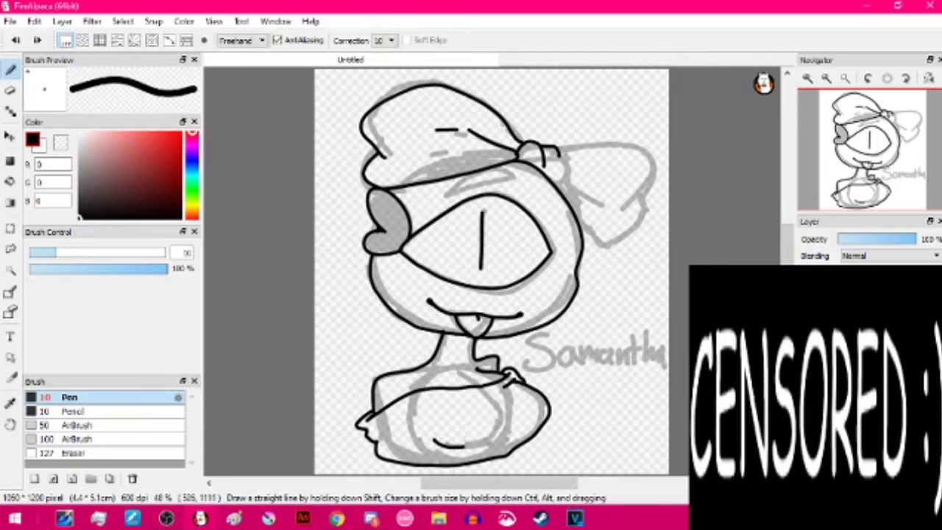
- Add short fold and collarbone lines above the dress and straight inner lines along both sides of the neck
scroll(429, 450, up, 5)
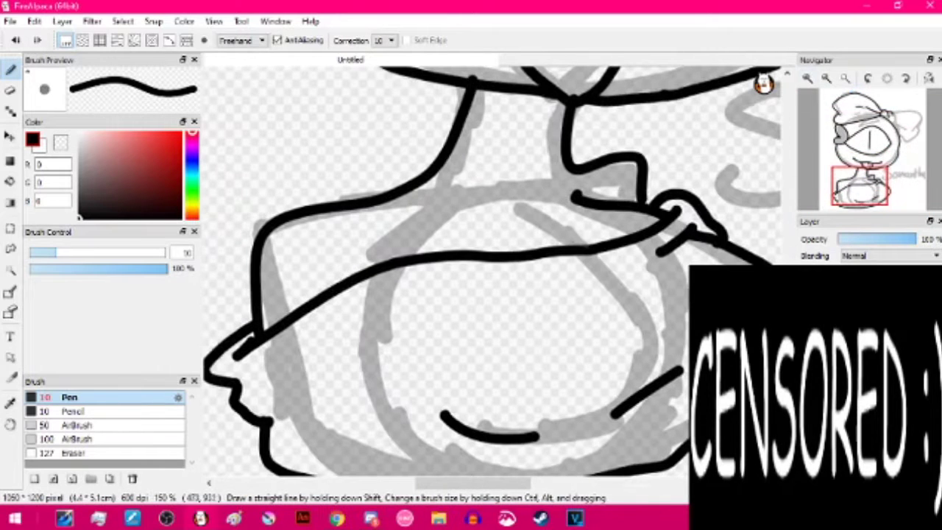
drag(522, 210, 586, 246)
key(ctrl+z)
drag(517, 221, 580, 248)
drag(561, 217, 560, 237)
drag(496, 212, 440, 209)
drag(540, 202, 570, 179)
mouse_move(471, 110)
mouse_down()
mouse_move(484, 163)
mouse_move(471, 154)
mouse_move(469, 166)
mouse_up()
key(ctrl+z)
key(ctrl+z)
drag(561, 104, 557, 161)
key(ctrl+z)
key(ctrl+z)
drag(410, 255, 427, 239)
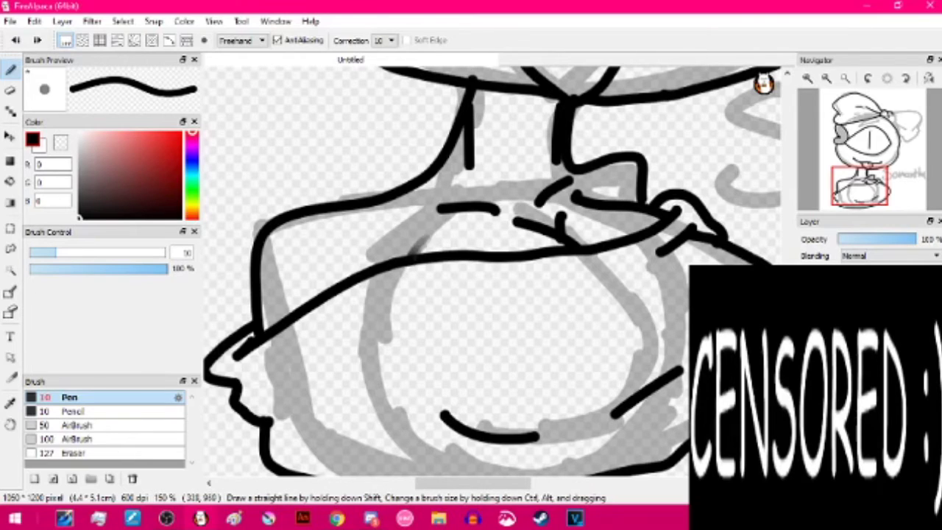
- Ink the headscarf's knot and bow, including the crease lines inside the bow
mouse_move(873, 169)
mouse_down()
mouse_move(899, 174)
mouse_move(885, 139)
mouse_move(903, 132)
mouse_up()
click(845, 78)
click(808, 78)
click(808, 78)
mouse_move(401, 210)
mouse_down()
mouse_move(383, 262)
mouse_move(574, 190)
mouse_move(532, 312)
mouse_move(443, 365)
mouse_up()
key(ctrl+z)
mouse_move(574, 300)
mouse_down()
mouse_move(448, 369)
mouse_move(574, 300)
mouse_up()
drag(398, 248, 487, 312)
drag(400, 254, 446, 323)
key(ctrl+z)
- Ink the fold lines across the wrapped band and lower part of the dress
click(845, 78)
drag(389, 437, 473, 394)
mouse_move(413, 423)
mouse_down()
mouse_move(413, 464)
mouse_move(387, 446)
mouse_up()
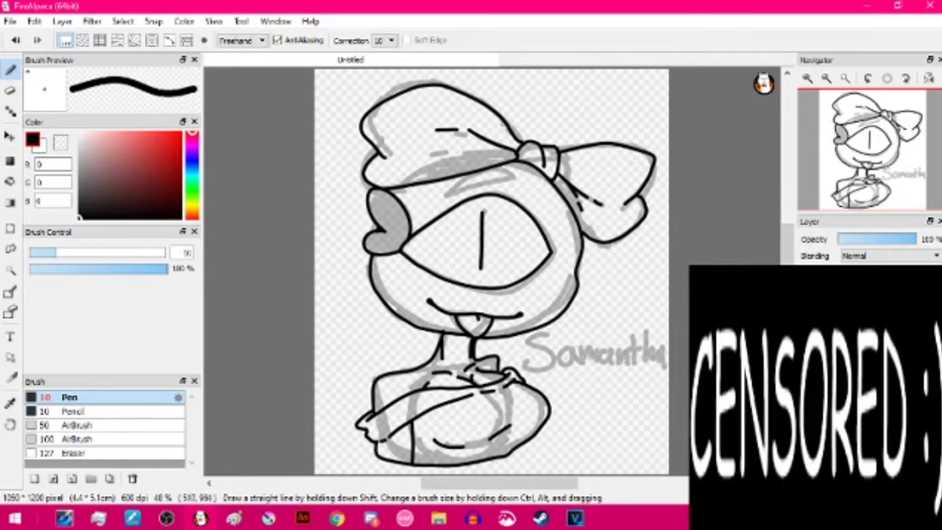
key(ctrl+z)
- Hand-letter the character's name in black beside the neck
mouse_move(551, 340)
mouse_down()
mouse_move(521, 365)
mouse_move(576, 364)
mouse_up()
drag(578, 349, 592, 363)
mouse_move(594, 361)
mouse_down()
mouse_move(610, 352)
mouse_move(638, 365)
mouse_move(609, 368)
mouse_move(649, 368)
mouse_up()
key(ctrl+z)
- Hide the grey sketch layer, fill the nose shape with black and touch up its edge
click(11, 181)
click(804, 312)
click(387, 213)
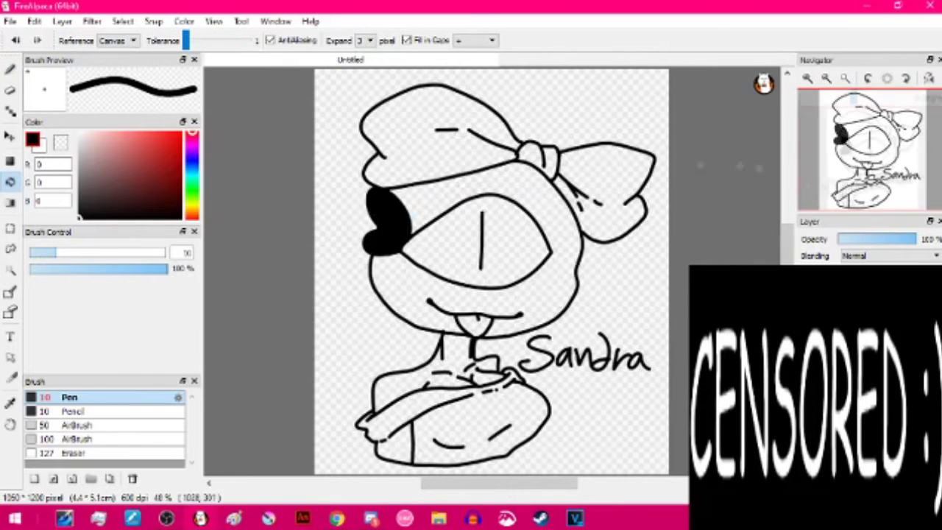
click(11, 69)
click(805, 313)
drag(391, 191, 402, 197)
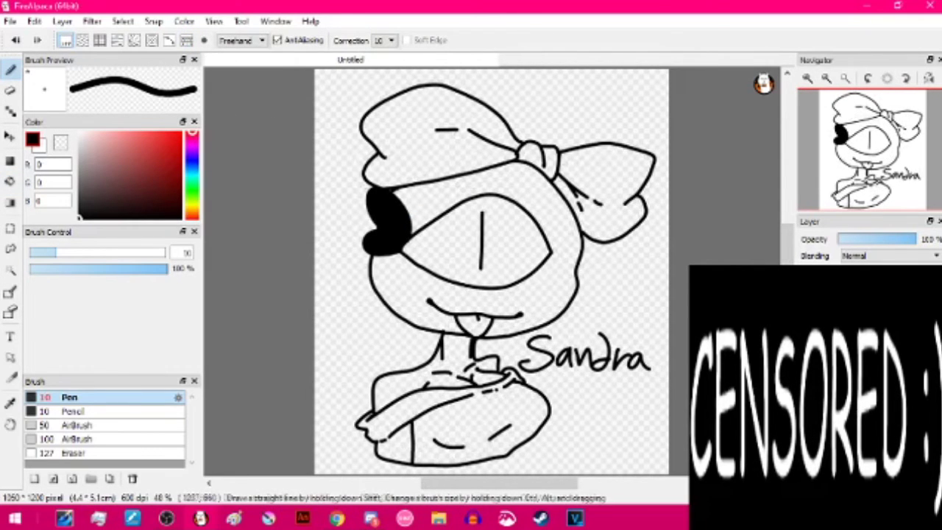
- Fill the head, neck and shoulders with a muted grey-green skin colour
click(11, 181)
click(192, 204)
click(88, 141)
click(86, 144)
click(441, 198)
click(480, 183)
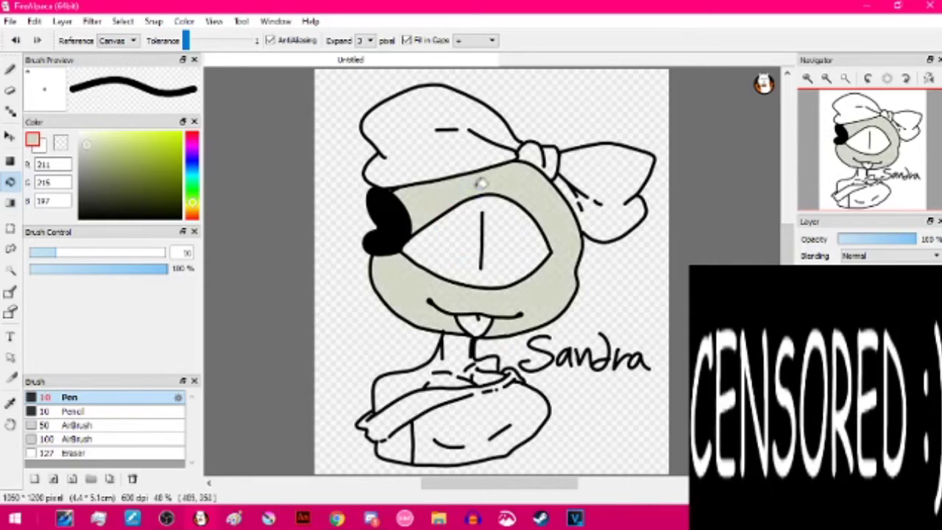
key(ctrl+z)
click(92, 152)
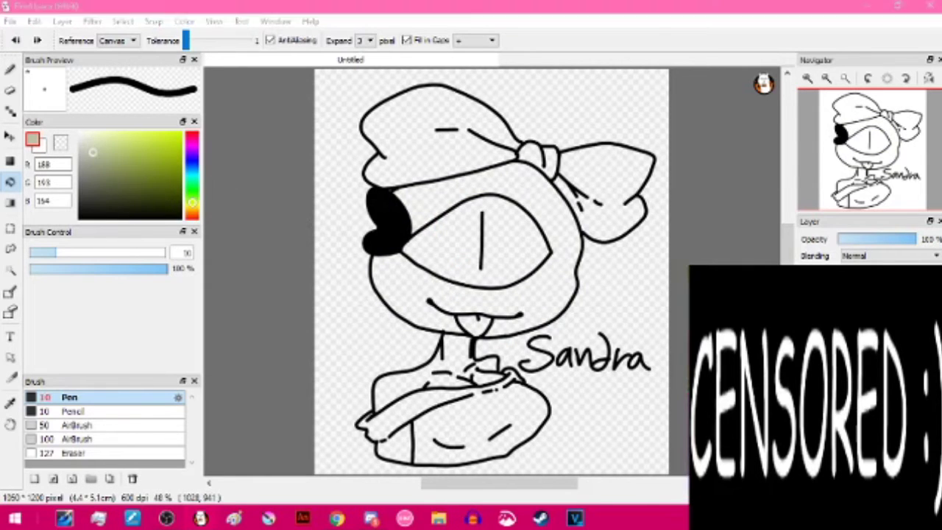
click(415, 284)
click(485, 363)
- Fill the large eye with a pale yellow
click(191, 206)
click(445, 235)
key(ctrl+z)
click(90, 133)
click(447, 231)
key(ctrl+z)
click(103, 133)
click(441, 231)
- Fill the headscarf, its knot and the bow with bright yellow (RGB 241, 255, 82)
click(149, 132)
click(464, 118)
click(531, 154)
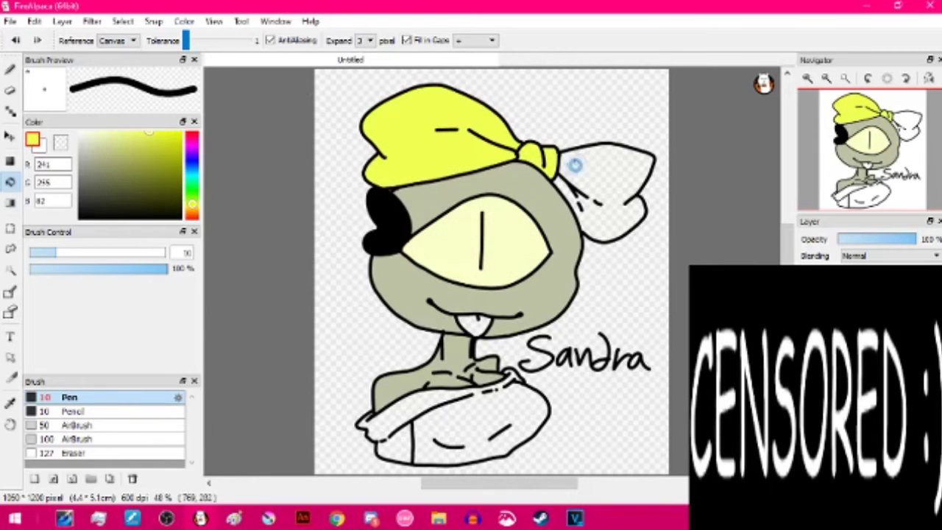
click(576, 164)
- Fill the dress and its folds with a more saturated yellow (RGB 237, 255, 38)
click(168, 131)
click(440, 399)
click(400, 438)
click(10, 69)
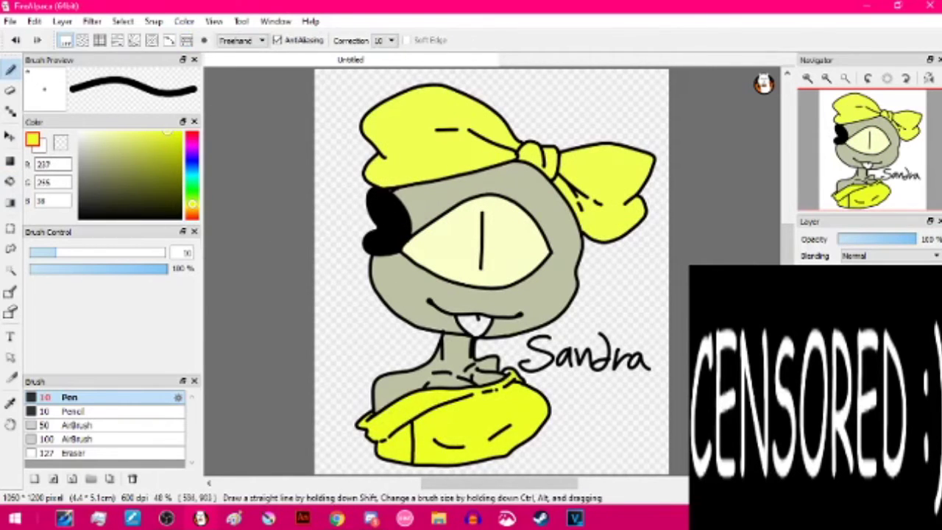
- Fill the tongue with fully saturated yellow
click(10, 182)
click(474, 324)
key(ctrl+z)
click(181, 133)
click(473, 321)
key(b)
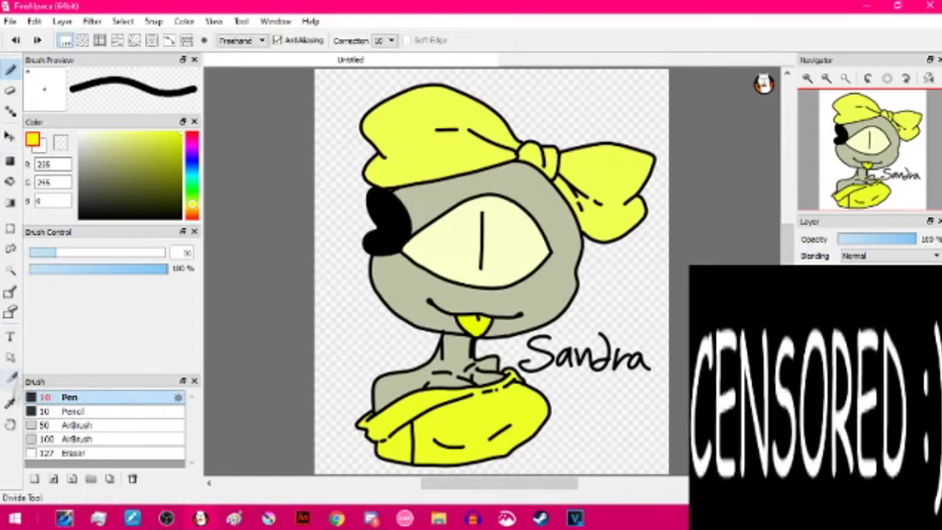
- Choose a darker grey-green and try outlining shadow areas along the forehead and lower cheek
click(86, 178)
drag(518, 165, 409, 219)
key(ctrl+z)
mouse_move(390, 262)
mouse_down()
mouse_move(409, 258)
mouse_move(441, 319)
mouse_move(391, 287)
mouse_move(398, 256)
mouse_move(444, 329)
mouse_up()
key(ctrl+z)
key(ctrl+z)
key(ctrl+z)
click(390, 40)
click(383, 99)
mouse_move(400, 252)
mouse_down()
mouse_move(412, 317)
mouse_move(456, 327)
mouse_move(386, 257)
mouse_move(396, 254)
mouse_up()
key(ctrl+z)
key(ctrl+z)
drag(409, 276, 396, 298)
key(ctrl+z)
key(ctrl+z)
drag(520, 164, 418, 194)
key(ctrl+z)
key(ctrl+z)
- Set the brush correction to 20 and outline the shadow areas under the headscarf, along the cheek and on the neck
click(390, 41)
click(384, 146)
drag(520, 162, 438, 188)
click(391, 40)
click(384, 392)
drag(509, 168, 397, 195)
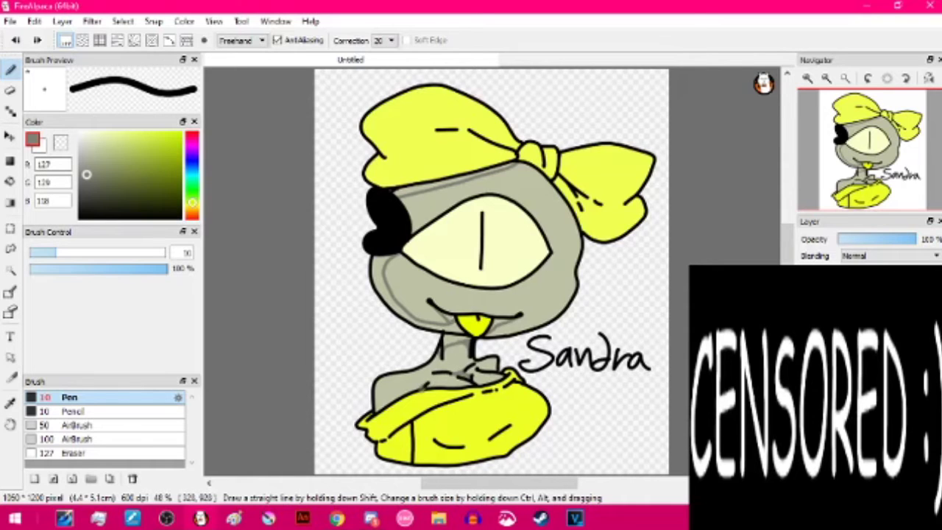
- Fill the outlined skin shadows with dark grey-green and touch up the gaps beneath the headscarf
click(11, 180)
click(380, 276)
click(435, 185)
click(10, 69)
drag(493, 169, 477, 173)
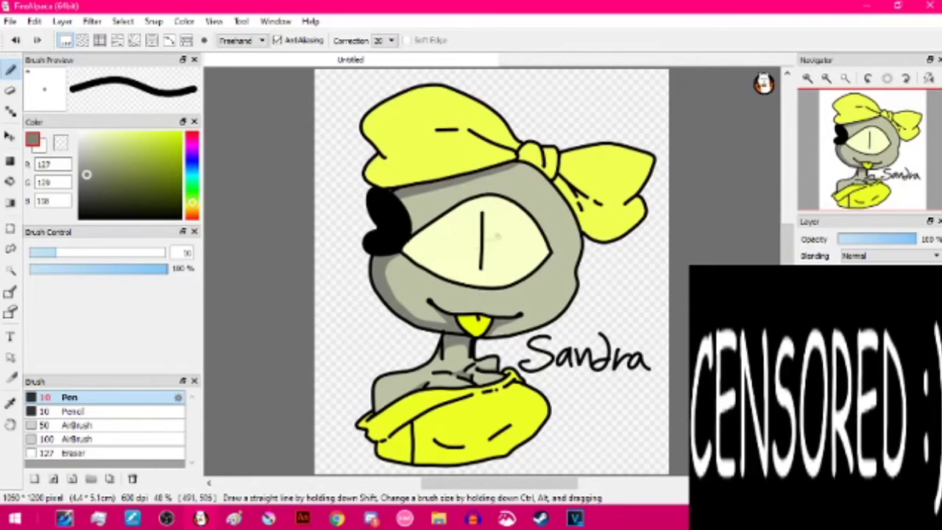
- Shade the left part of the eye with a slightly darker yellow (RGB 232, 239, 158) based on its own colour
click(10, 402)
click(460, 246)
click(10, 70)
click(113, 136)
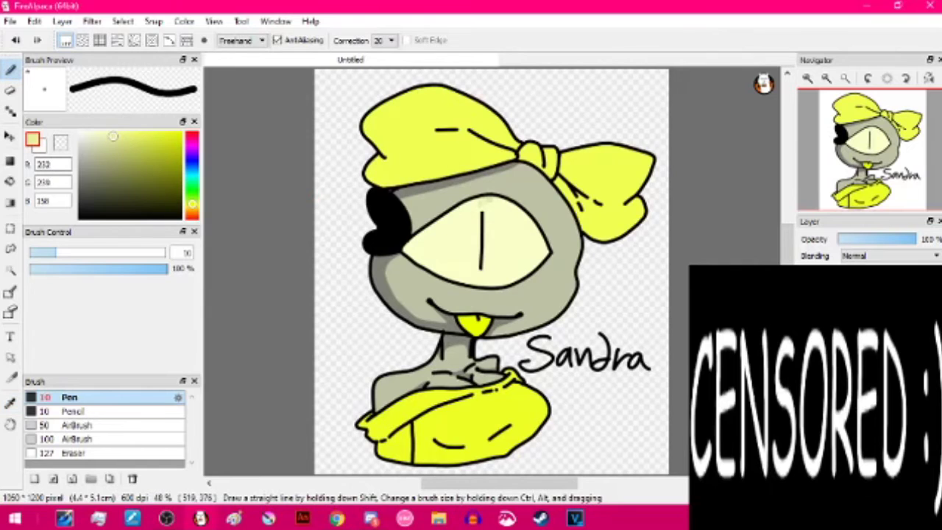
click(10, 181)
click(435, 239)
click(10, 69)
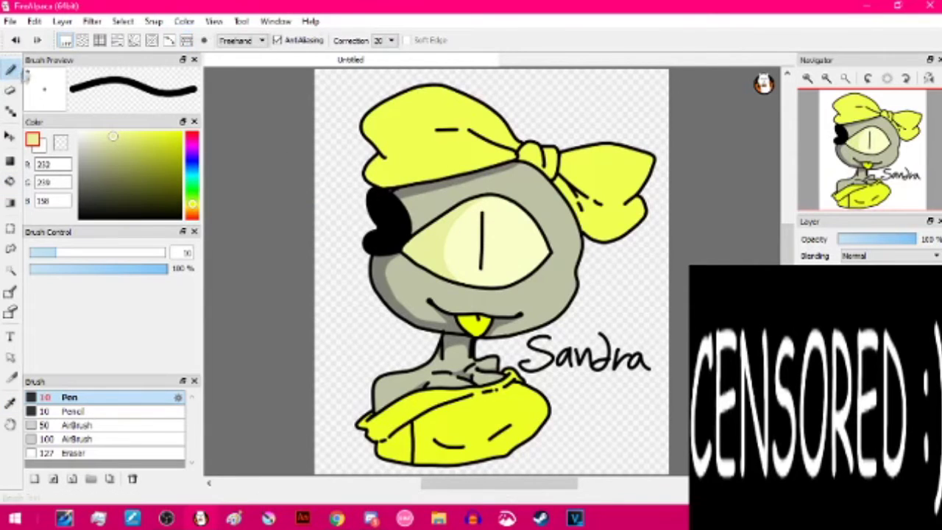
- Shade the lower dress and its folds with dark yellow (RGB 190, 203, 38) derived from the dress colour
click(11, 402)
click(430, 423)
click(10, 69)
click(164, 148)
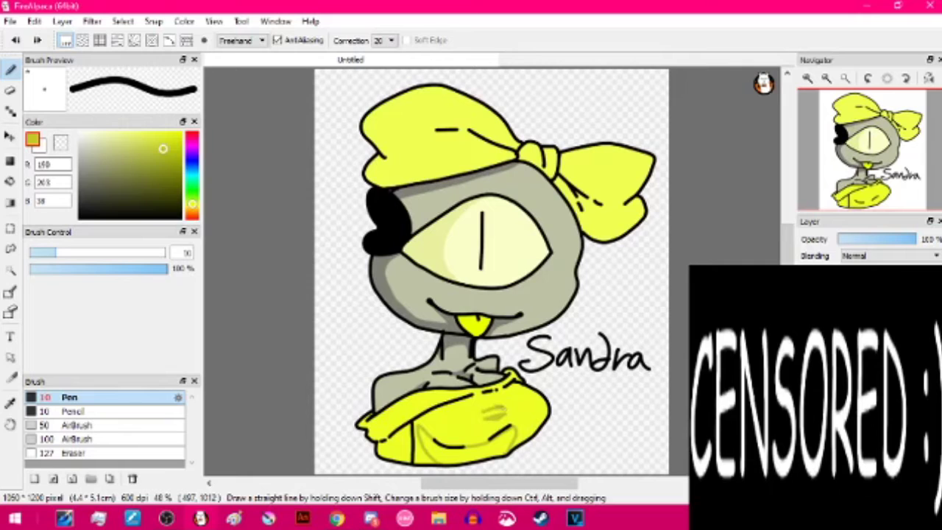
key(g)
click(438, 453)
key(p)
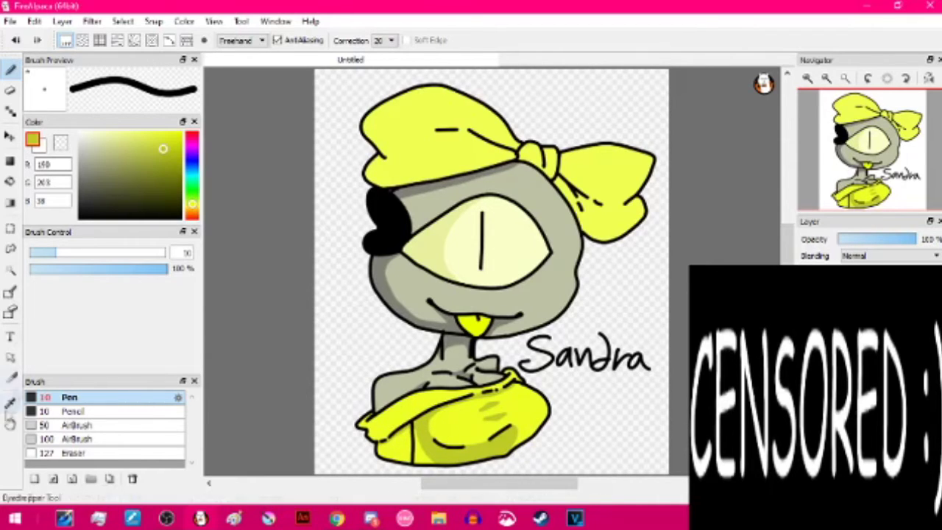
- Shade the folds of the headscarf and bow with a slightly darker yellow
click(151, 153)
click(158, 139)
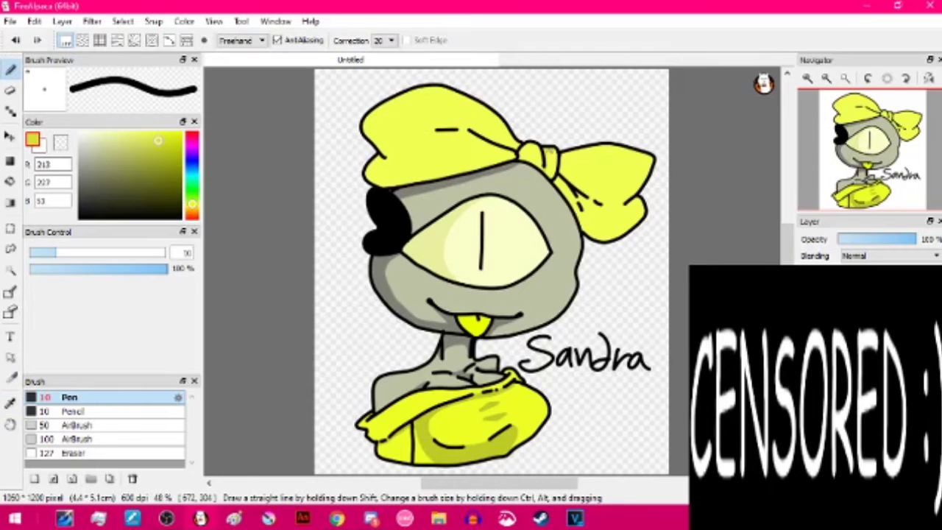
key(ctrl+z)
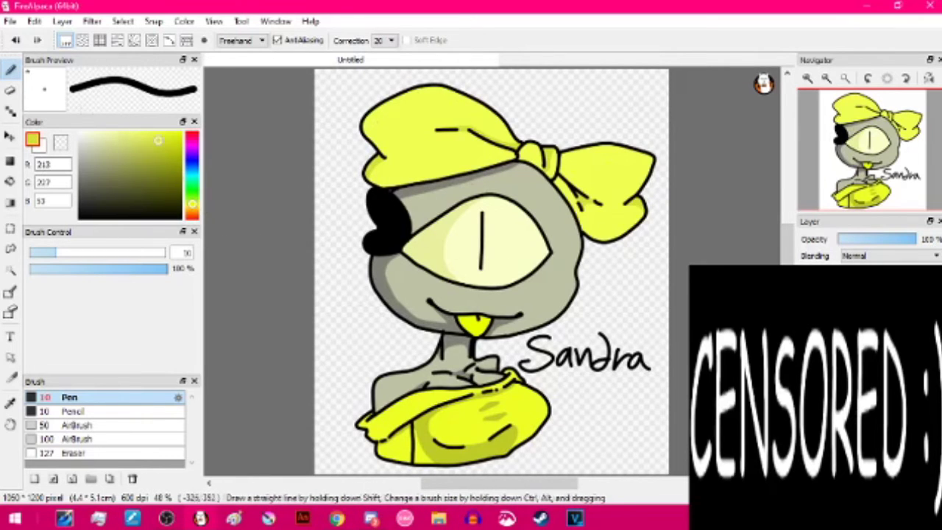
- Paint white highlights (RGB 255, 255, 255) inside the right and lower edges of the eye
click(11, 403)
click(537, 189)
click(10, 69)
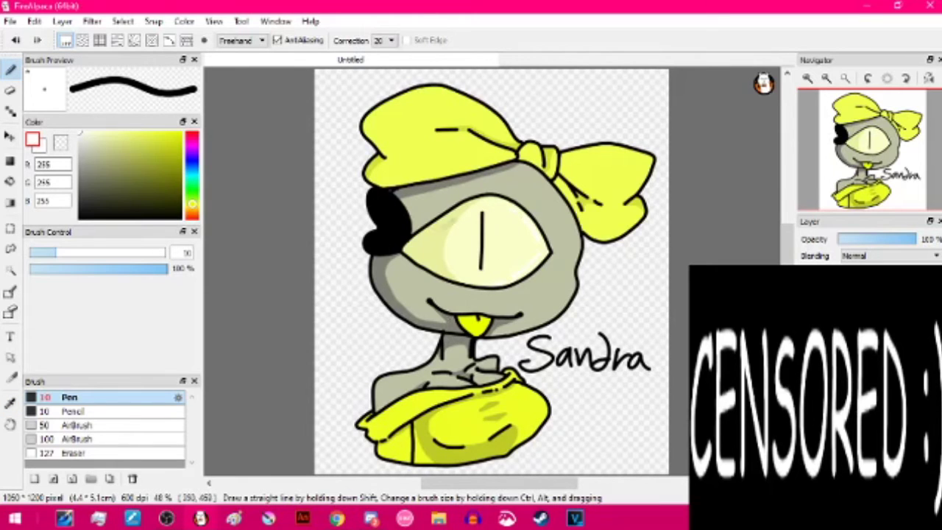
- Outline a highlight along the right side of the face in a light skin tone (RGB 225, 229, 211)
click(10, 402)
click(524, 189)
click(10, 69)
click(87, 139)
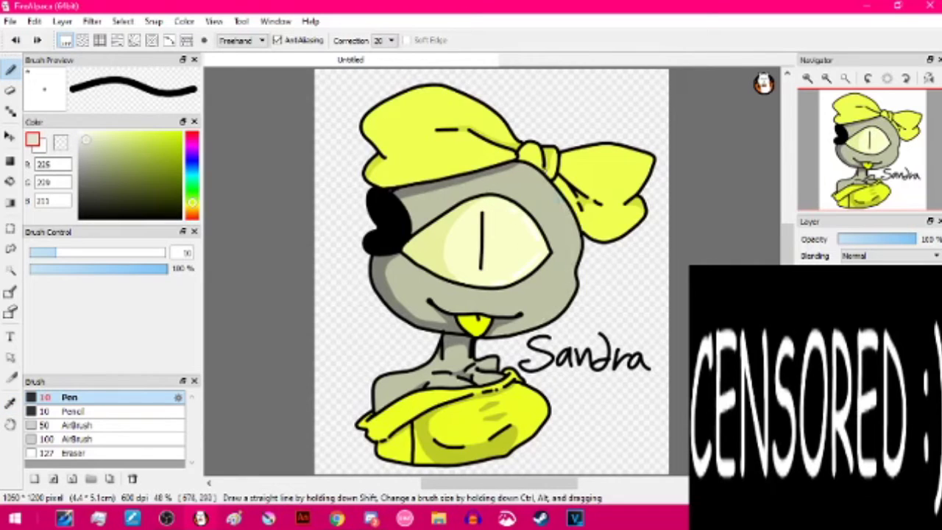
drag(567, 213, 540, 331)
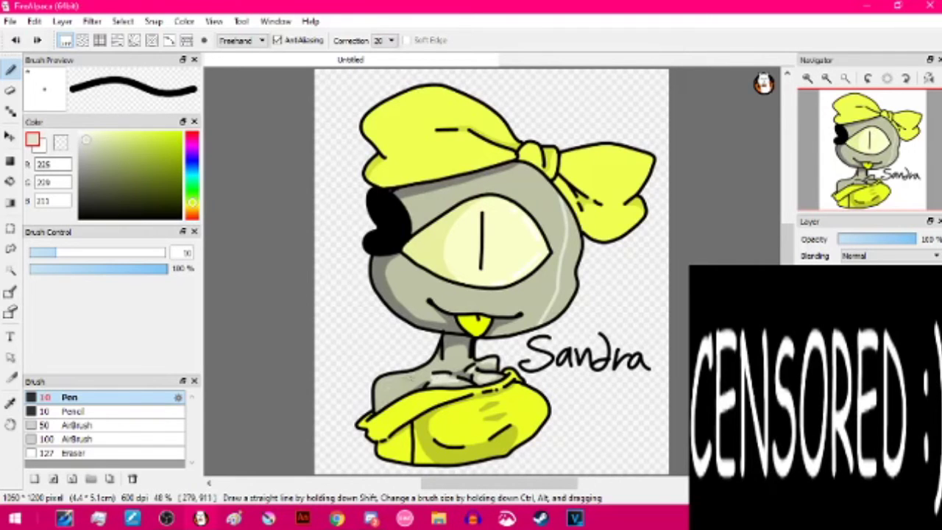
- Outline and fill light skin highlights on the shoulder and around the collarbones
scroll(382, 398, up, 3)
drag(470, 288, 416, 337)
key(ctrl+z)
drag(467, 288, 465, 292)
click(10, 181)
key(b)
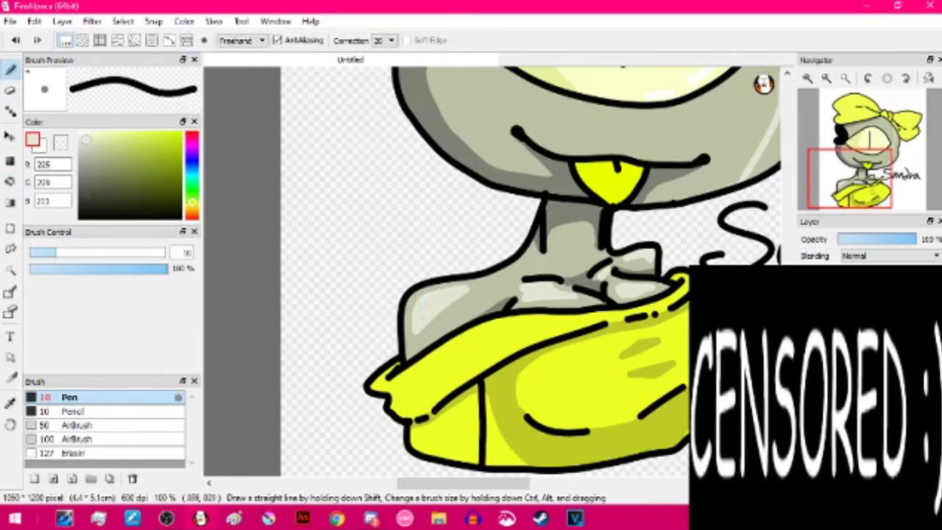
- Trim the collarbone highlights with the eraser above the dress's neckline
key(e)
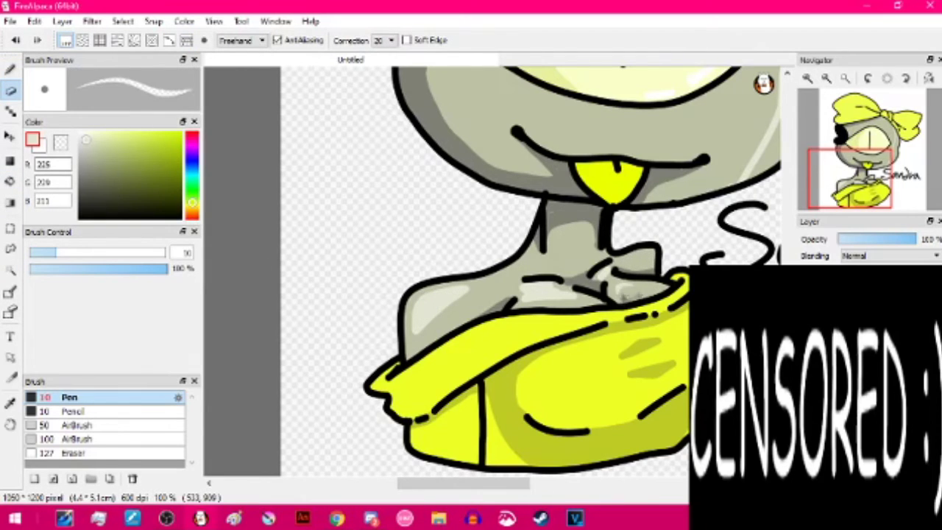
mouse_move(581, 291)
mouse_down()
mouse_move(533, 291)
mouse_move(548, 287)
mouse_move(537, 301)
mouse_move(559, 301)
mouse_up()
key(b)
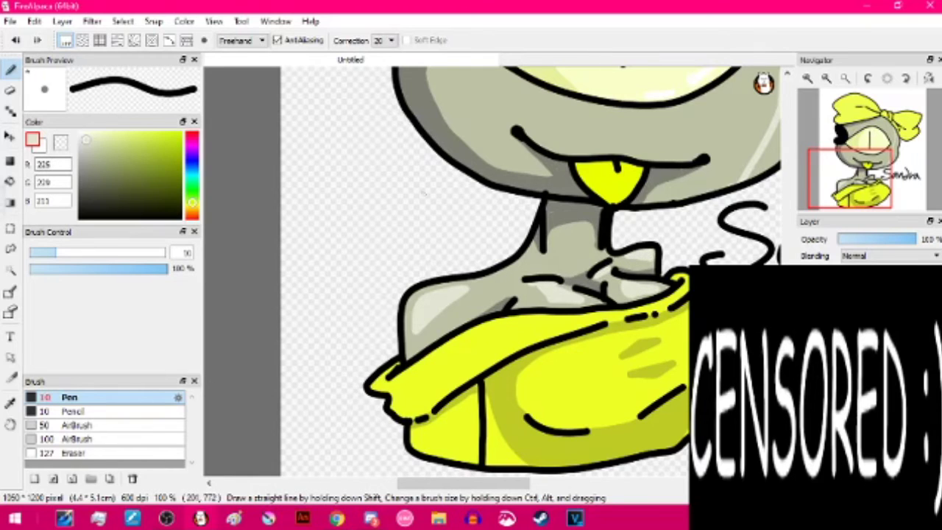
- Touch up the neck shadow beneath the chin with its dark grey-green (RGB 127, 129, 118)
click(10, 403)
click(548, 186)
click(10, 70)
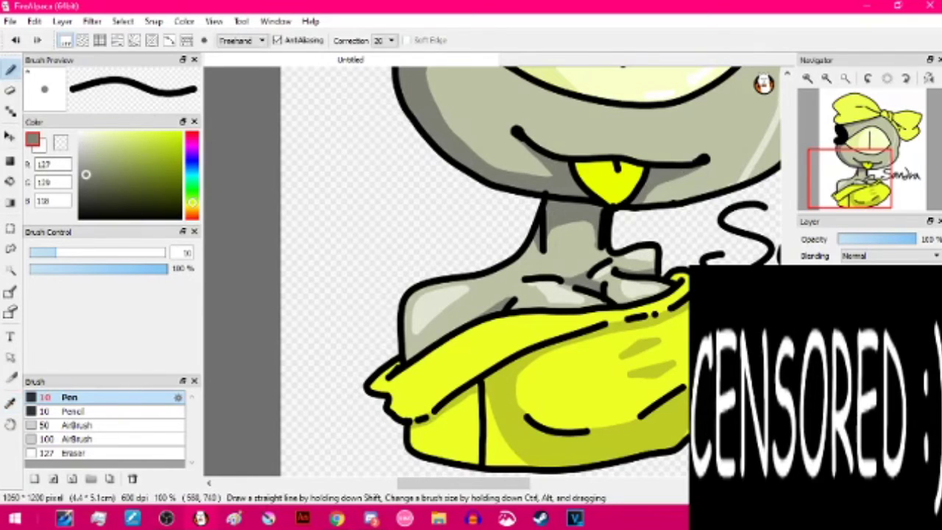
- Fill the outlined highlight on the right side of the face with the light skin tone (RGB 225, 229, 211)
drag(885, 142, 881, 144)
click(10, 404)
click(570, 242)
click(11, 182)
click(581, 309)
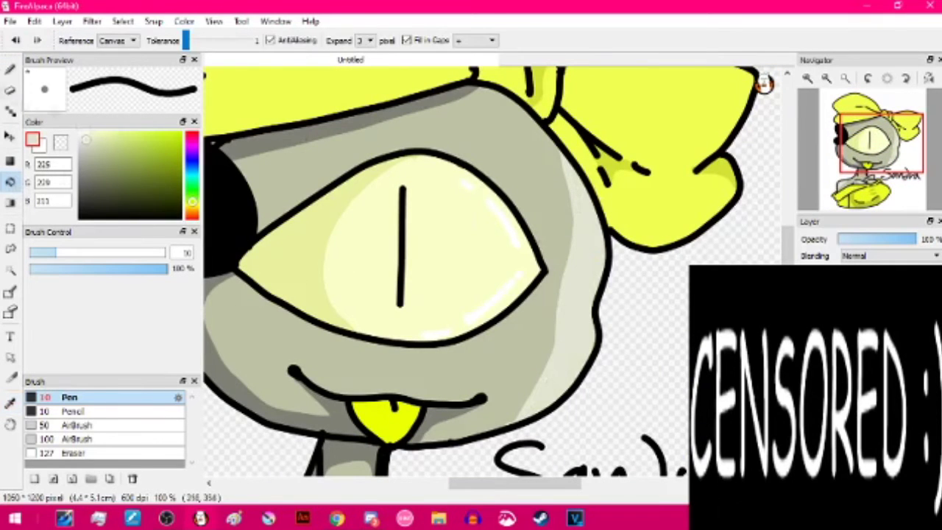
- Turn stroke correction down to 0 and extend the face highlight up to the headscarf knot
key(b)
click(391, 40)
click(389, 52)
drag(550, 135, 571, 198)
key(ctrl+z)
drag(531, 119, 568, 192)
drag(546, 132, 564, 171)
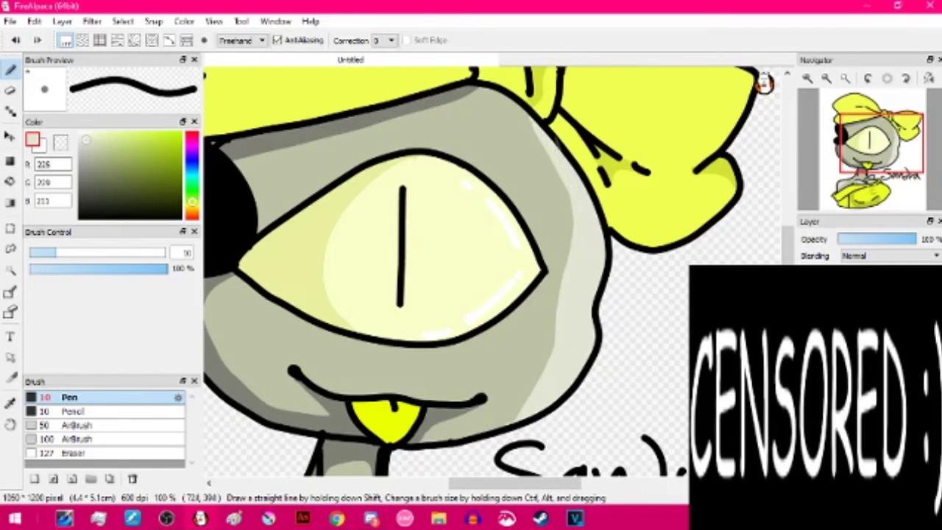
- Sample the dark grey-green of the shadow beneath the headscarf (RGB 127, 129, 118) as the brush colour
click(11, 403)
click(281, 137)
click(11, 71)
click(10, 69)
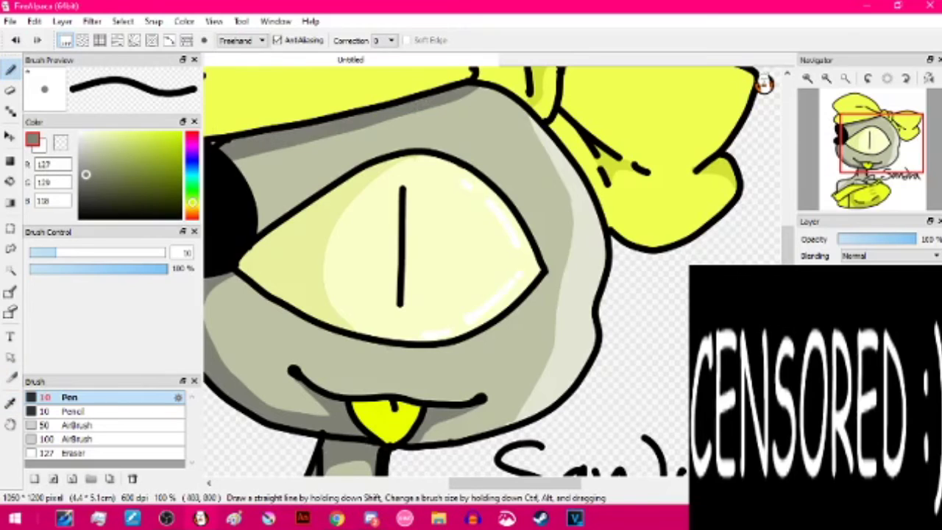
- Smooth the inner edge of the face's right highlight with the Eraser brush at size 13.2
click(73, 453)
drag(44, 252, 65, 253)
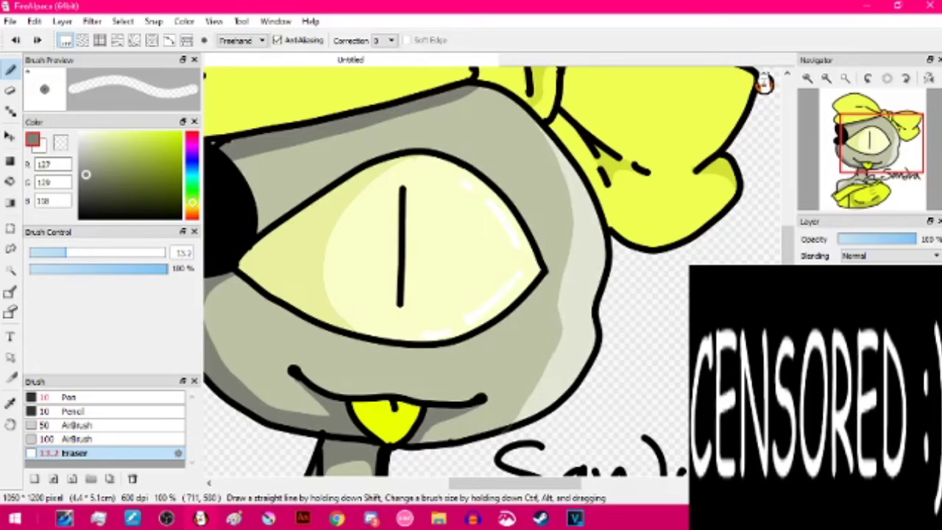
key(ctrl+z)
drag(556, 157, 571, 219)
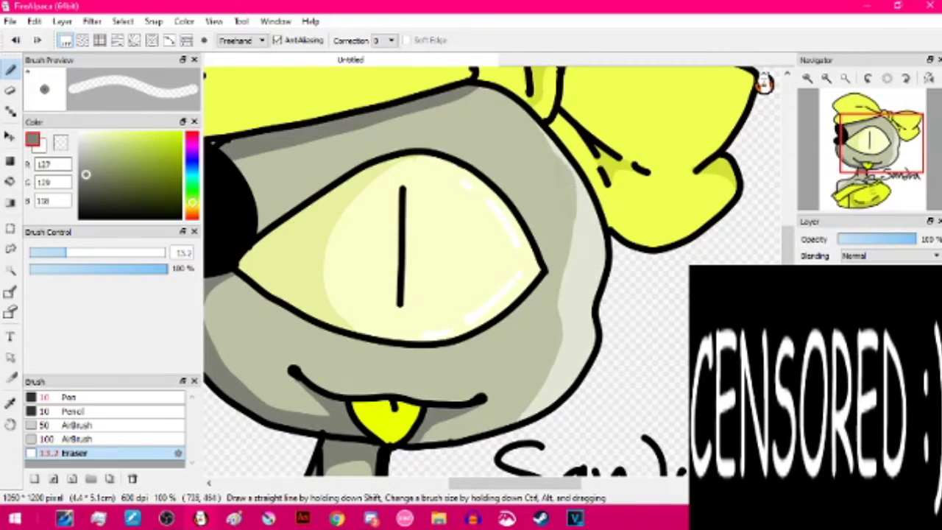
key(ctrl+z)
key(ctrl+z)
mouse_move(544, 147)
mouse_down()
mouse_move(575, 209)
mouse_move(561, 297)
mouse_up()
key(ctrl+z)
key(ctrl+z)
mouse_move(563, 163)
mouse_down()
mouse_move(578, 220)
mouse_move(560, 314)
mouse_up()
key(ctrl+z)
key(ctrl+z)
drag(573, 232, 560, 302)
drag(574, 191, 576, 252)
drag(568, 192, 573, 219)
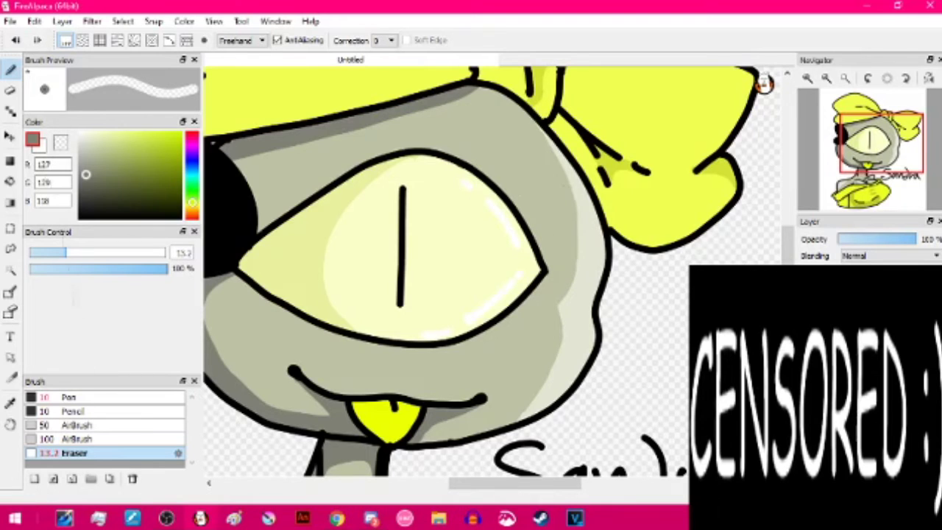
- Outline and fill highlights on the headscarf and bow with the Pen in light yellow (RGB 246, 255, 147)
click(70, 397)
click(845, 79)
click(10, 403)
alt+click(395, 135)
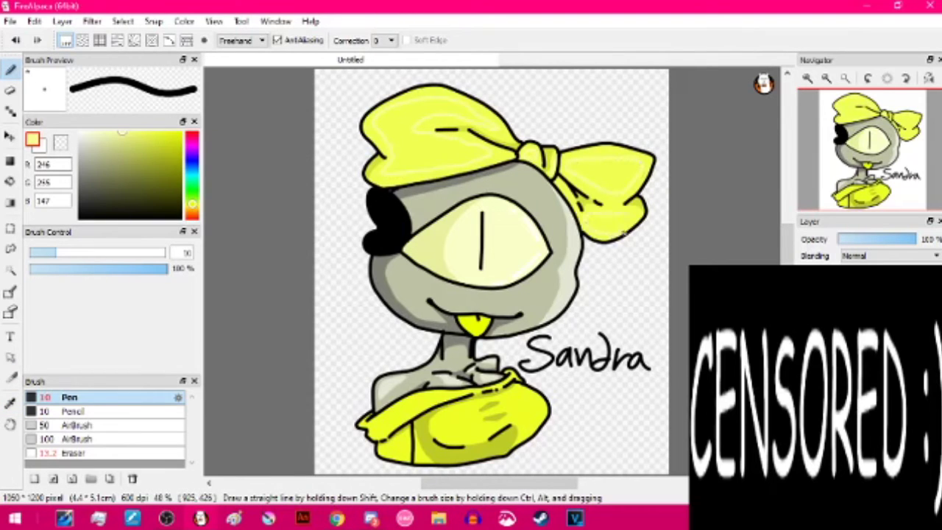
click(11, 182)
click(425, 154)
click(607, 174)
click(603, 222)
- Highlight the tongue in light yellow and shade it with dark yellow (RGB 191, 207, 13)
click(10, 70)
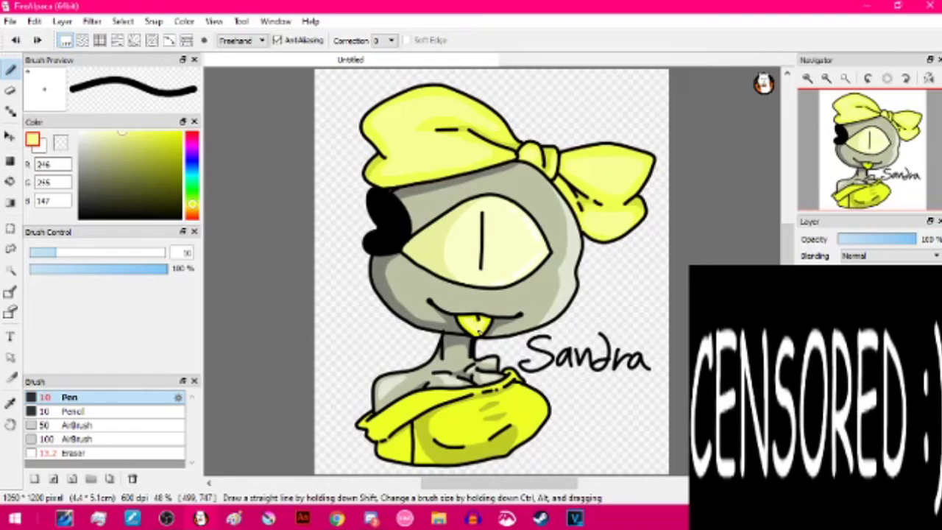
drag(154, 144, 175, 147)
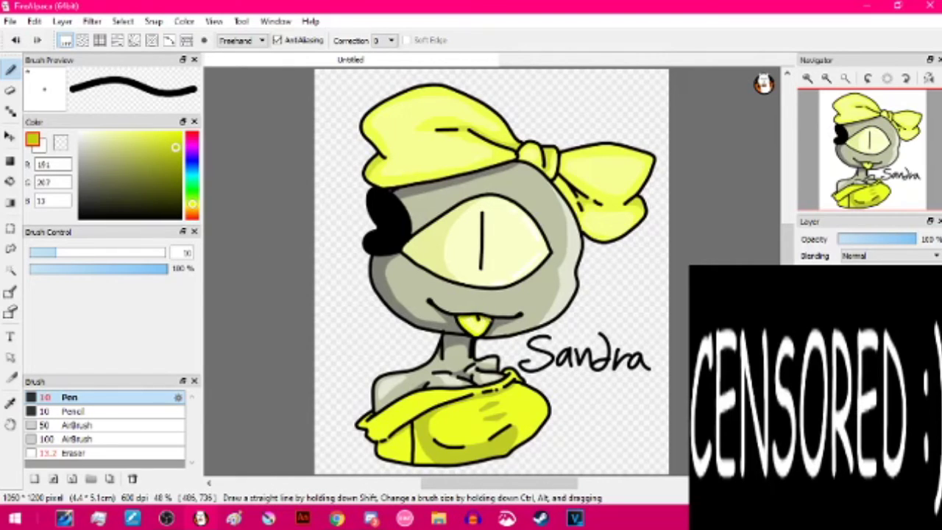
- Soften the shading and highlights with a Gaussian Blur, keeping the line art crisp
click(91, 21)
click(103, 147)
drag(405, 270, 111, 194)
drag(137, 272, 138, 330)
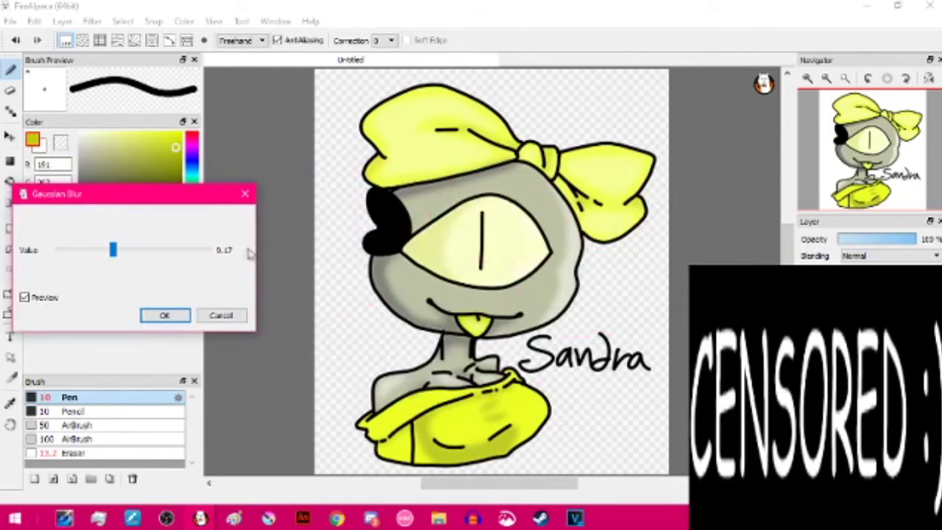
drag(256, 253, 342, 252)
mouse_move(148, 250)
mouse_down()
mouse_move(106, 254)
mouse_move(176, 252)
mouse_move(162, 260)
mouse_up()
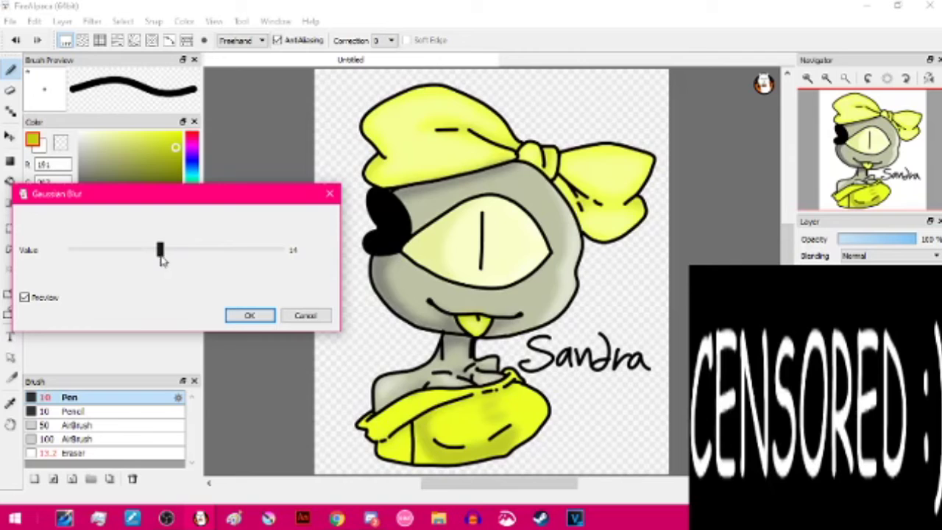
drag(164, 254, 155, 256)
click(246, 315)
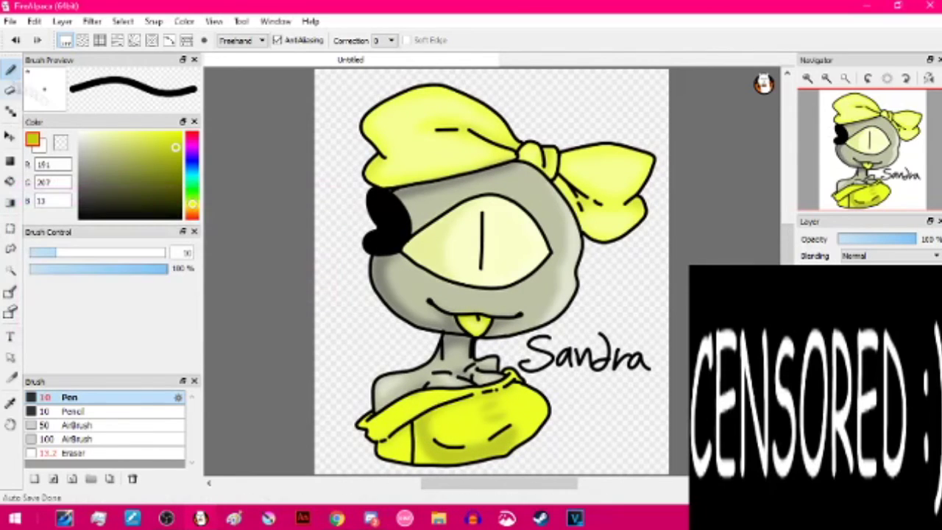
- Recolour the upper tip of the pupil line in bright yellow (RGB 235, 255, 0) using the Pencil at size 13.8 and full opacity
right_click(486, 412)
right_click(492, 408)
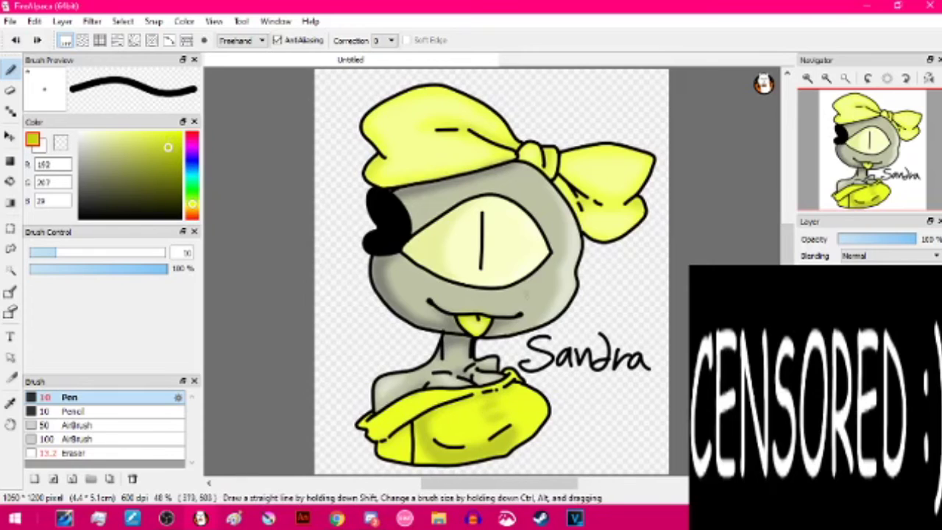
alt+click(491, 409)
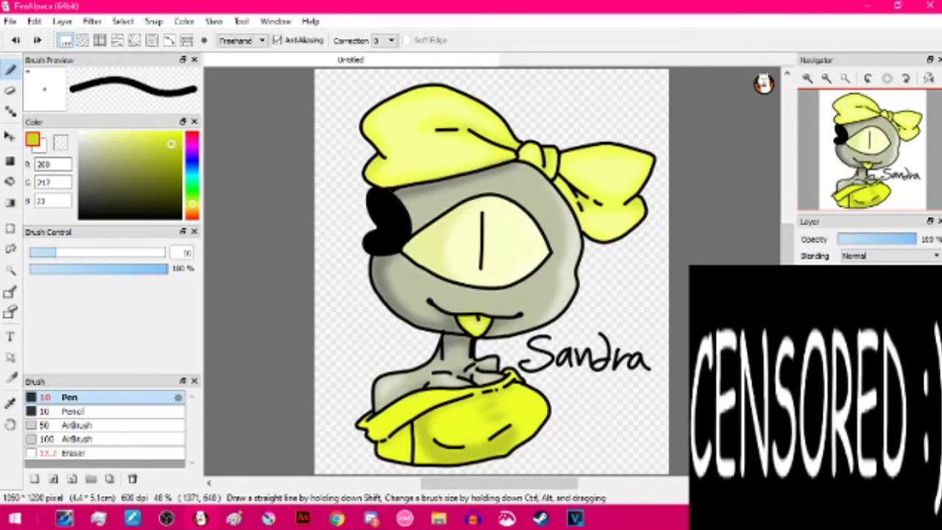
click(181, 134)
click(75, 412)
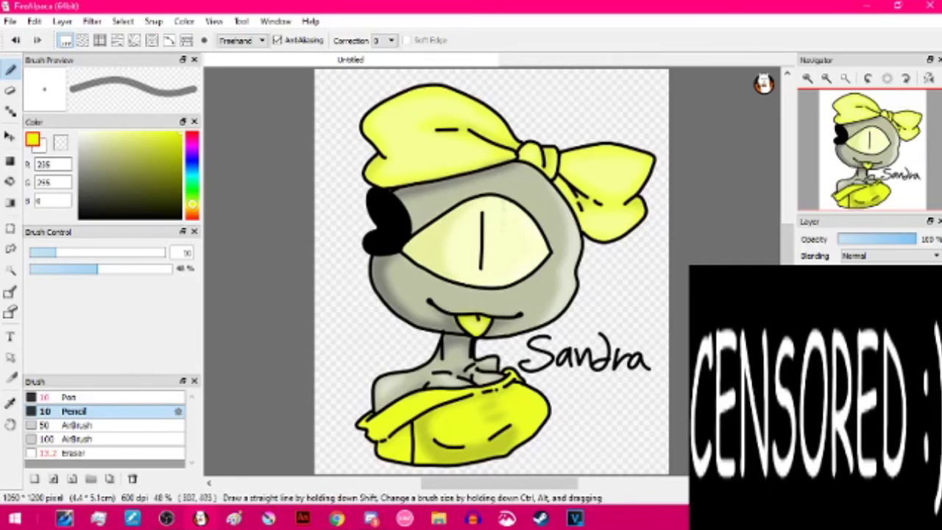
click(67, 252)
mouse_move(482, 214)
mouse_down()
mouse_move(482, 229)
mouse_move(486, 209)
mouse_up()
key(ctrl+z)
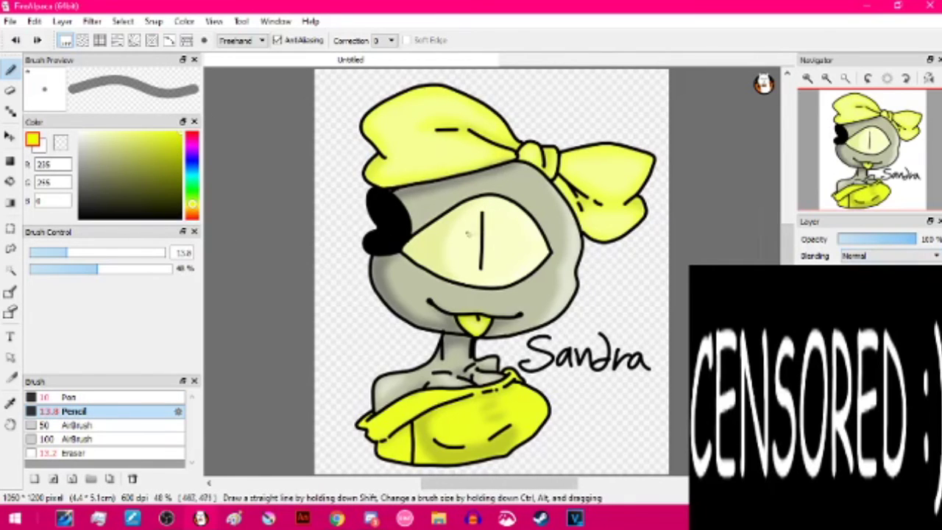
key(ctrl+z)
click(168, 268)
drag(481, 214, 480, 216)
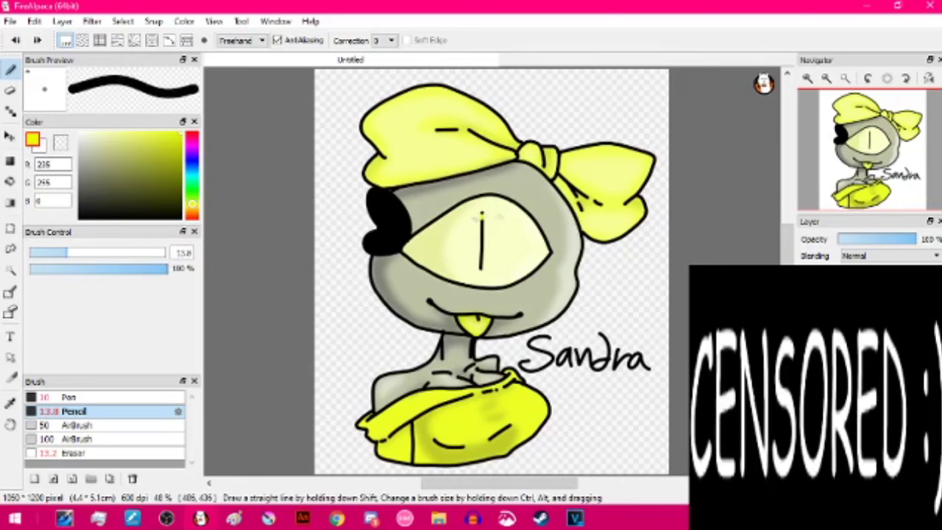
- Blend the pupil from black to yellow with the Pencil at reduced opacity, then fade its upper end with translucent white
click(110, 269)
drag(106, 272, 101, 277)
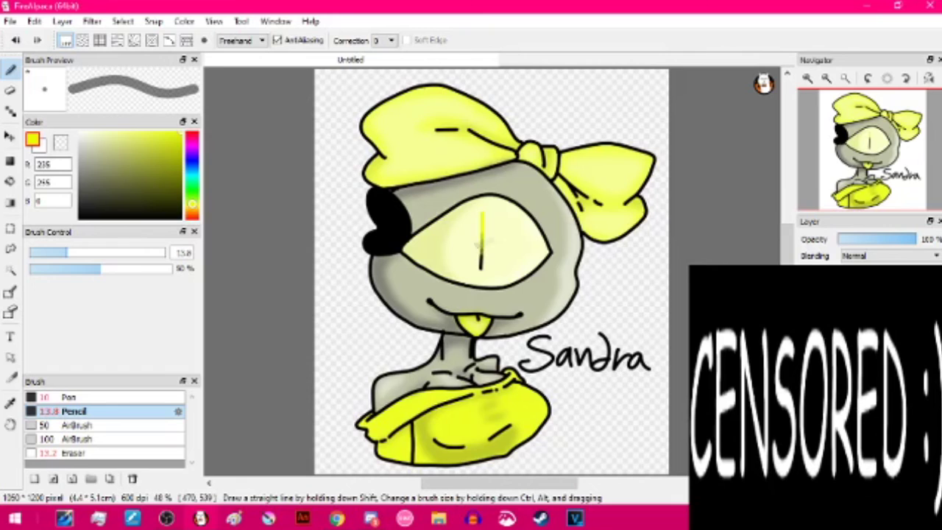
drag(79, 269, 59, 269)
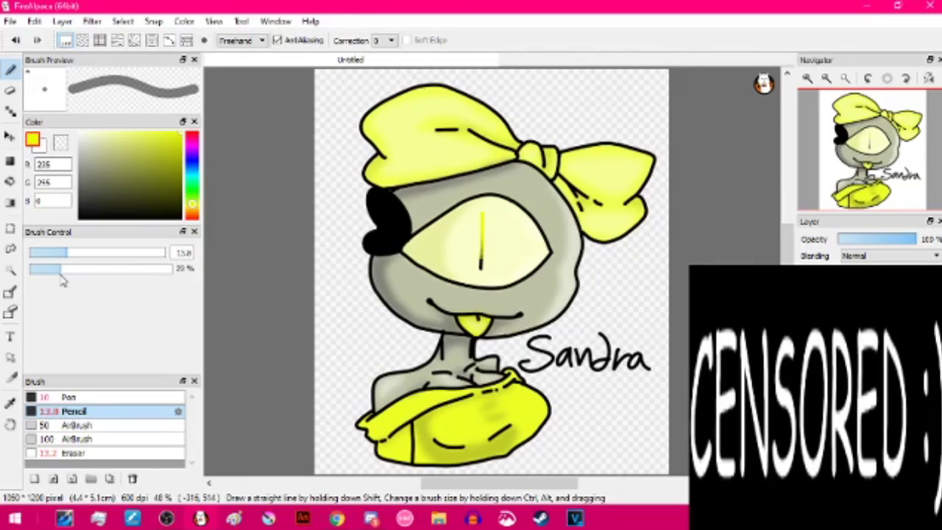
click(79, 134)
mouse_move(480, 220)
mouse_down()
mouse_move(493, 212)
mouse_move(480, 218)
mouse_up()
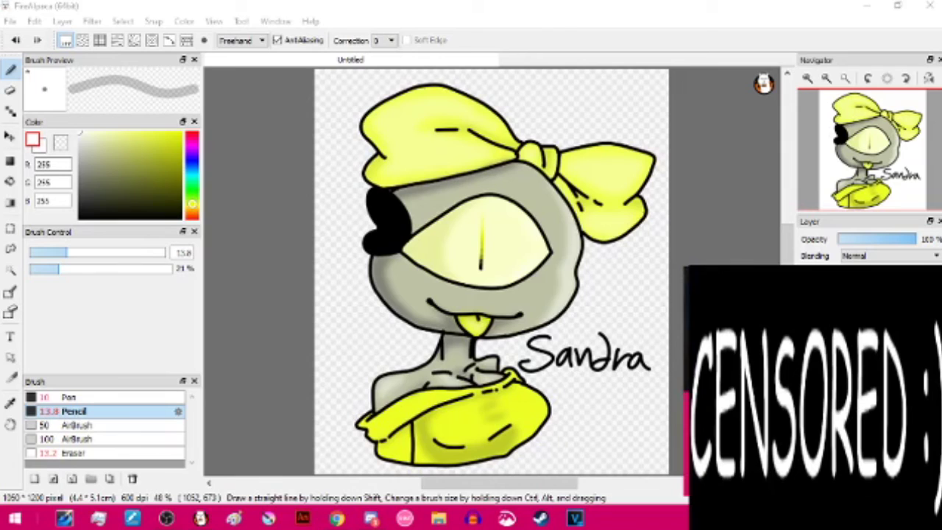
- Reset the Pencil size to 10 and switch back to the Pen brush
mouse_move(59, 269)
mouse_down()
mouse_move(173, 270)
mouse_move(59, 255)
mouse_up()
double_click(184, 253)
text(10)
click(73, 397)
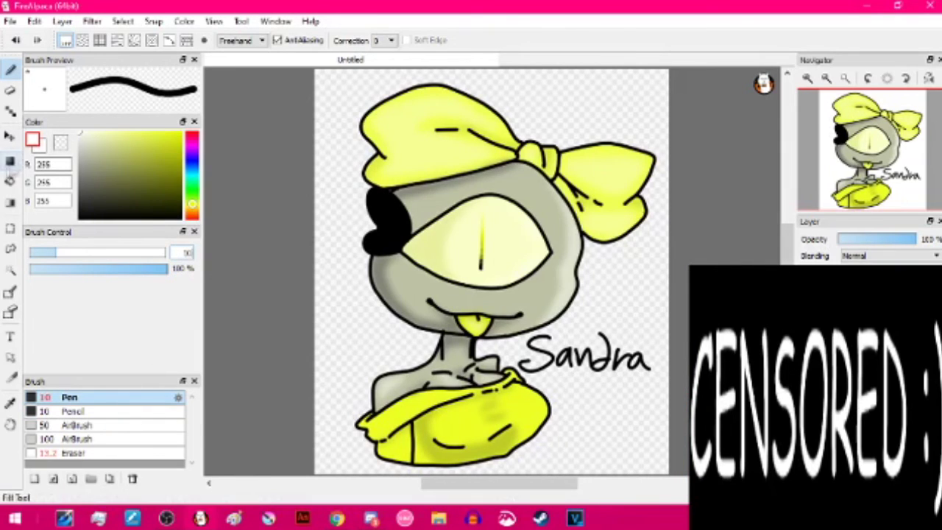
- Draw a large tilted bright yellow (RGB 235, 255, 0) filled rectangle behind the character
click(10, 161)
click(181, 133)
click(825, 78)
click(825, 78)
click(807, 78)
drag(854, 97, 861, 98)
drag(399, 204, 560, 341)
drag(860, 97, 856, 97)
key(ctrl+z)
drag(392, 207, 576, 358)
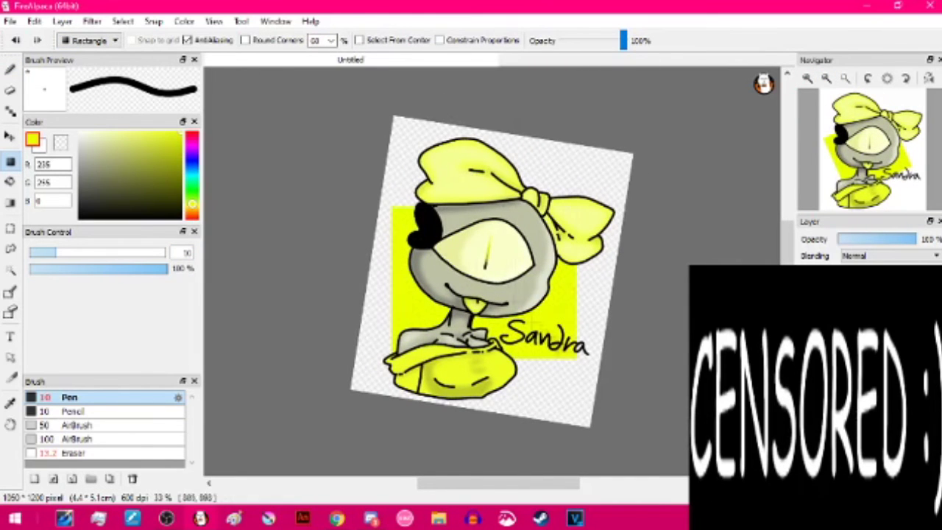
- Add two small tilted dark yellow rectangles along the left side of the background
click(166, 170)
drag(400, 168, 428, 190)
drag(381, 268, 399, 290)
- Straighten the canvas and add four dark yellow rectangles across the upper and right parts of the background
drag(856, 97, 847, 96)
click(886, 78)
drag(563, 262, 587, 272)
drag(561, 158, 579, 171)
drag(503, 154, 525, 167)
drag(544, 368, 578, 381)
- Add three light yellow rectangles, one above the bow and two at the left of the large yellow rectangle
click(145, 133)
drag(523, 175, 553, 188)
drag(392, 234, 408, 251)
drag(396, 327, 426, 345)
click(109, 132)
drag(511, 311, 604, 348)
key(ctrl+z)
drag(513, 311, 603, 348)
key(ctrl+z)
drag(586, 292, 599, 296)
drag(382, 152, 408, 161)
click(79, 132)
click(10, 184)
scroll(875, 173, up, 5)
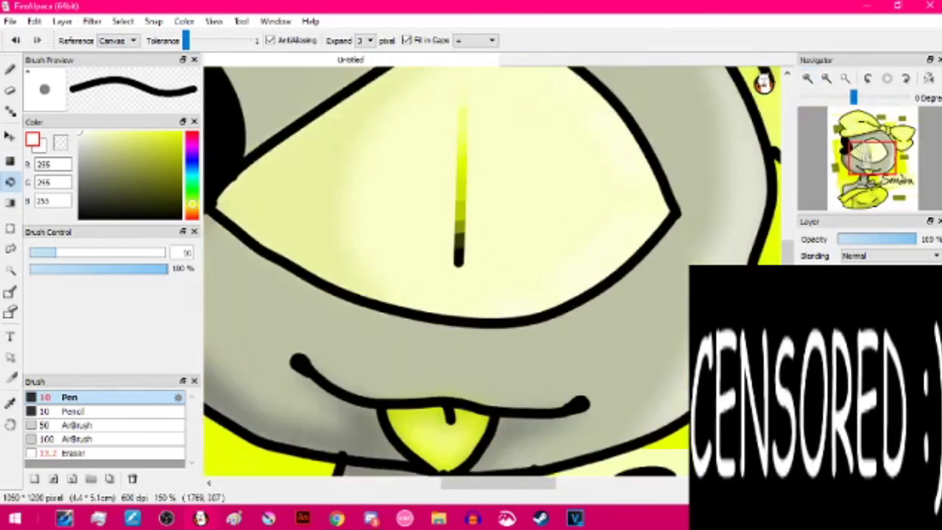
click(896, 182)
key(ctrl+z)
key(ctrl+z)
key(ctrl+z)
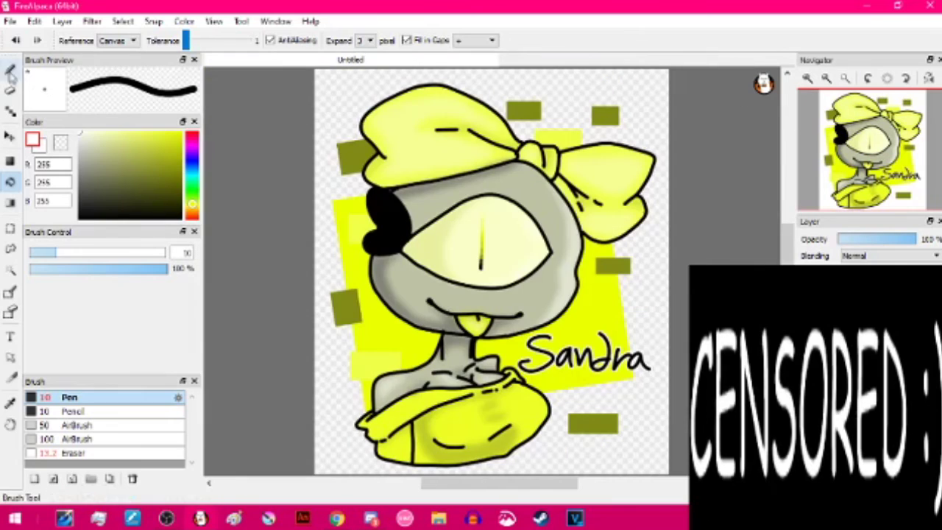
- Scatter small white (RGB 255, 255, 255) rectangles around the edges of the background
click(11, 161)
drag(98, 149, 80, 130)
drag(323, 88, 388, 120)
key(ctrl+z)
drag(608, 303, 658, 325)
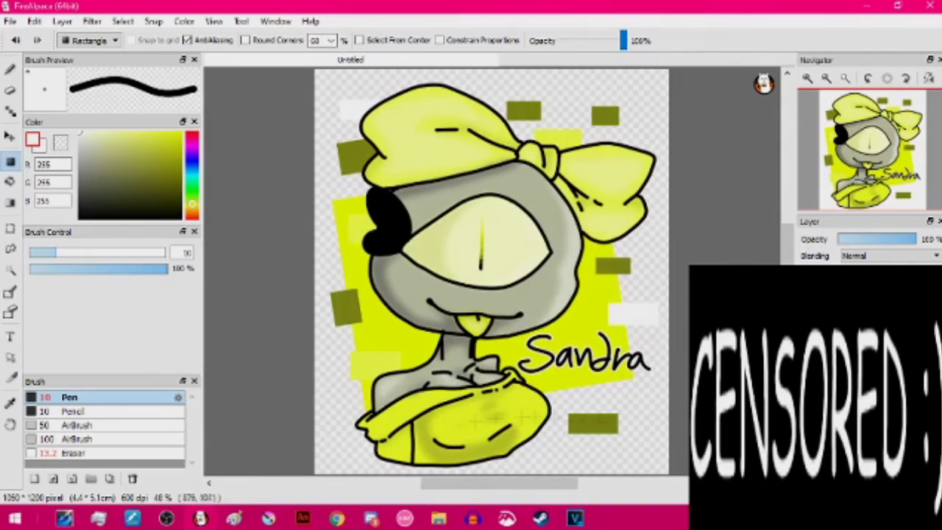
drag(589, 446, 603, 399)
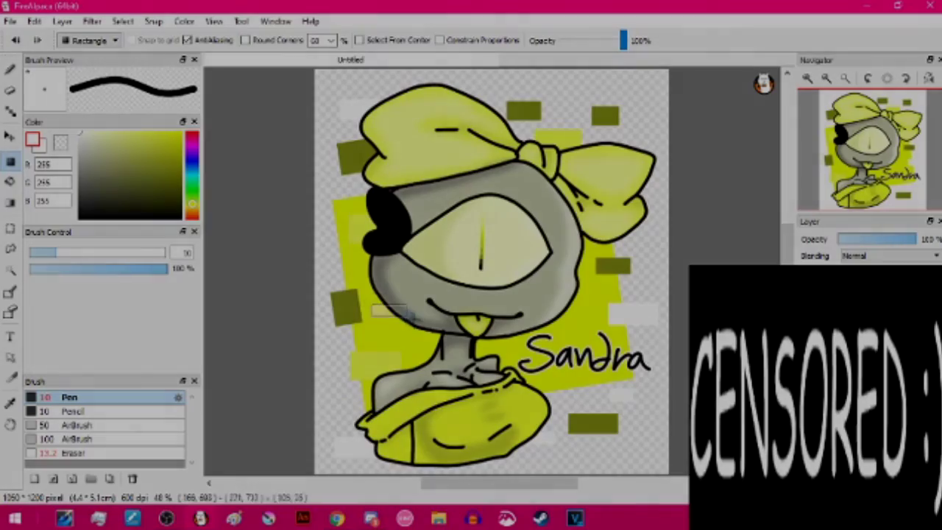